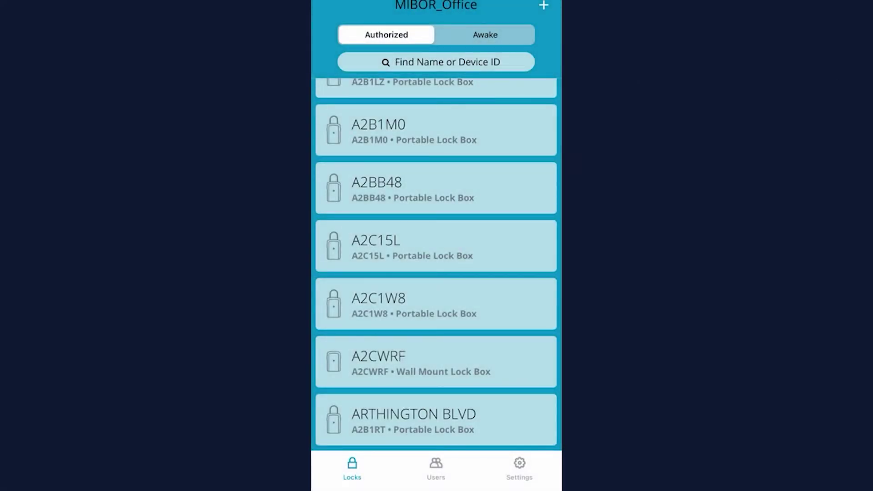
Open the purchased links in the lock information of the ARTHINGTON BLVD lock.
left_click(436, 420)
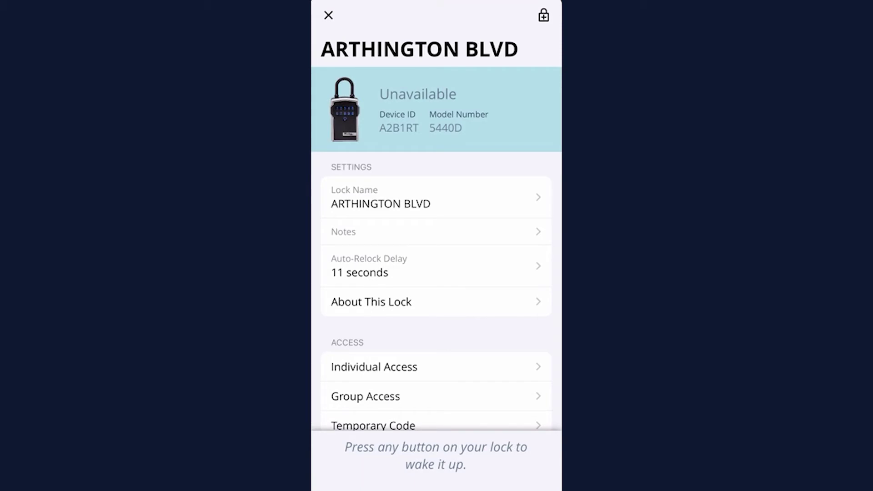
left_click(371, 302)
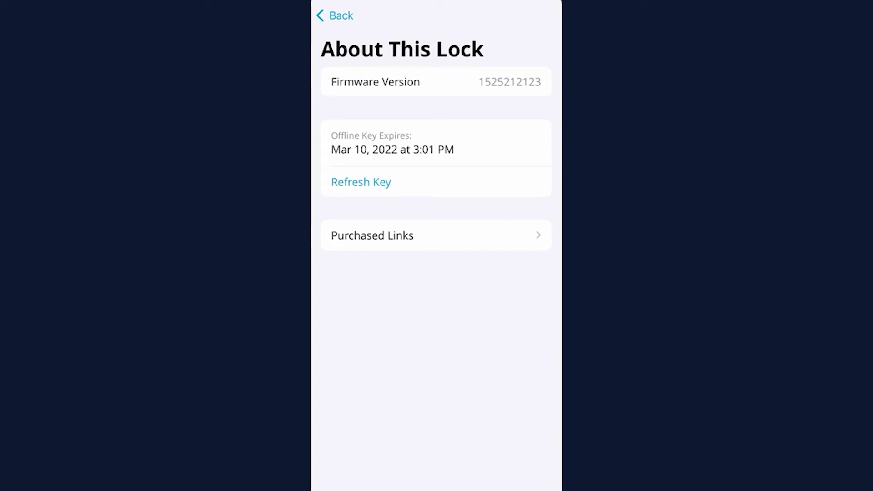
left_click(372, 236)
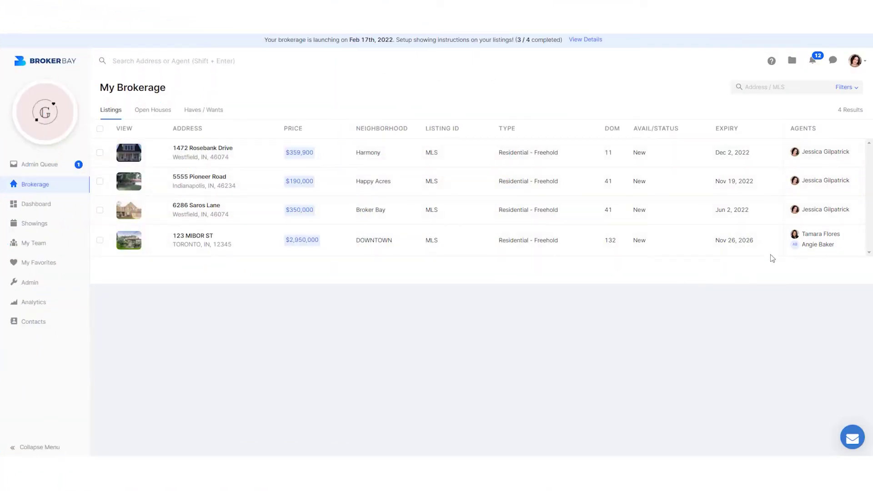
Switch to BrokerBay and bring up the brokerage's lock box management page, including from the admin area.
left_click(856, 63)
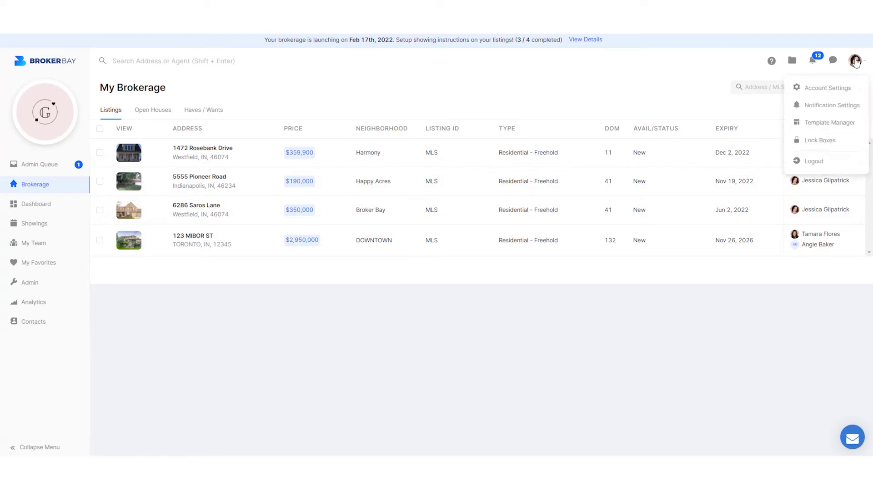
left_click(816, 141)
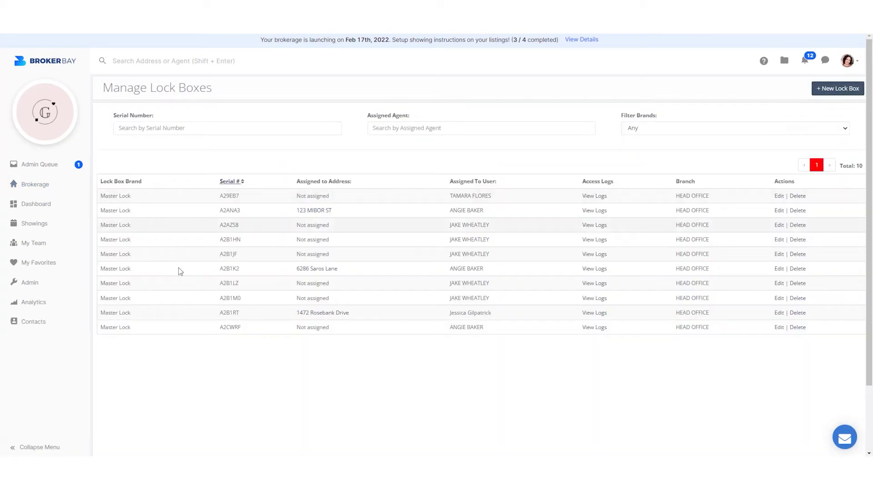
left_click(29, 283)
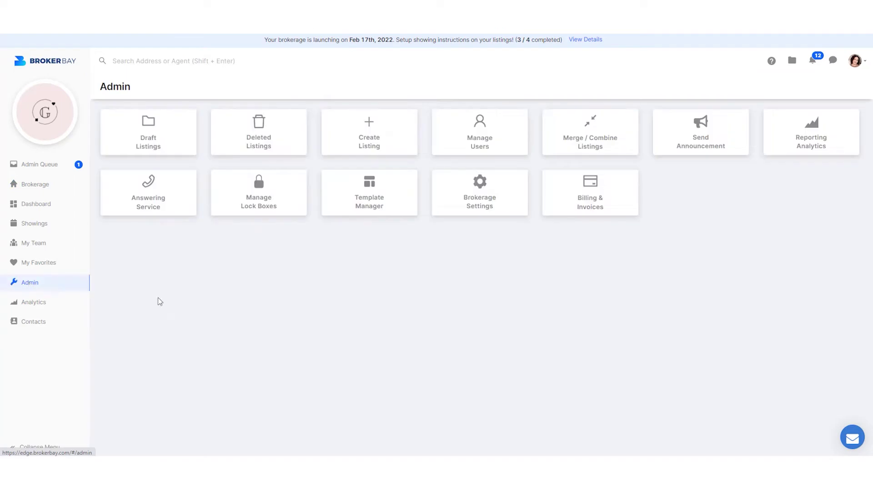
left_click(269, 209)
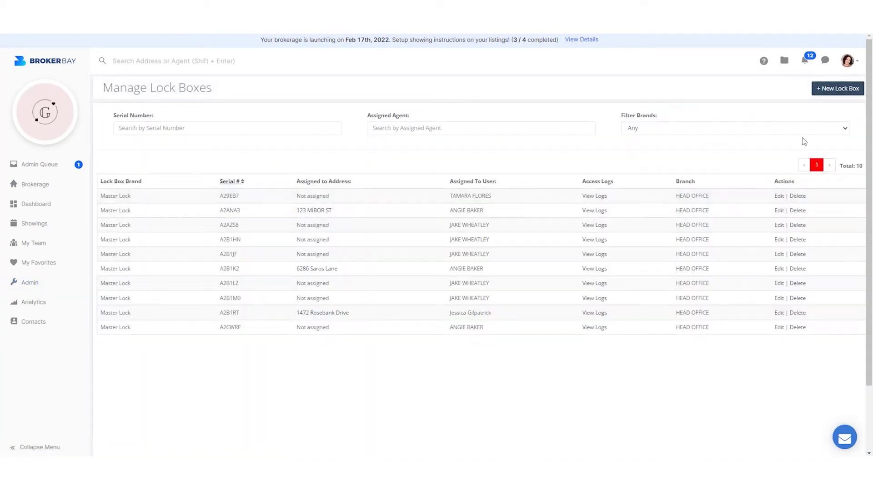
Try to add a new Master Lock lock box assigned to an agent, leaving the serial number and sharing code blank.
left_click(839, 89)
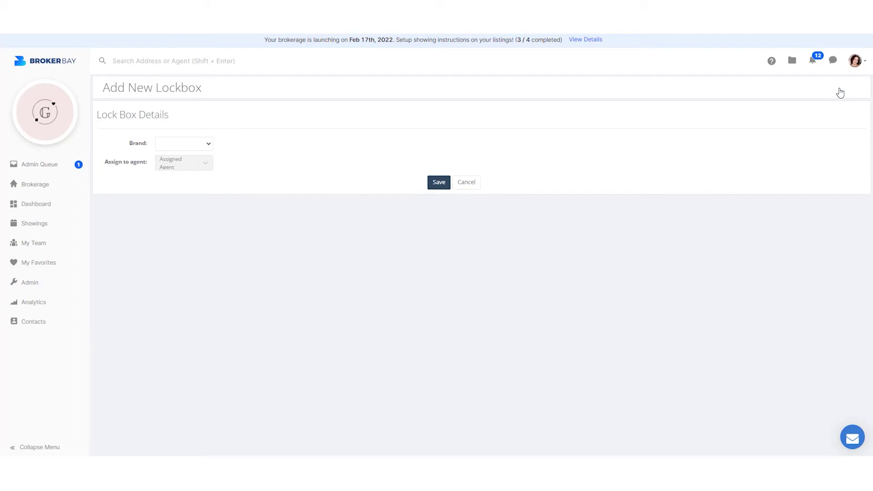
left_click(208, 144)
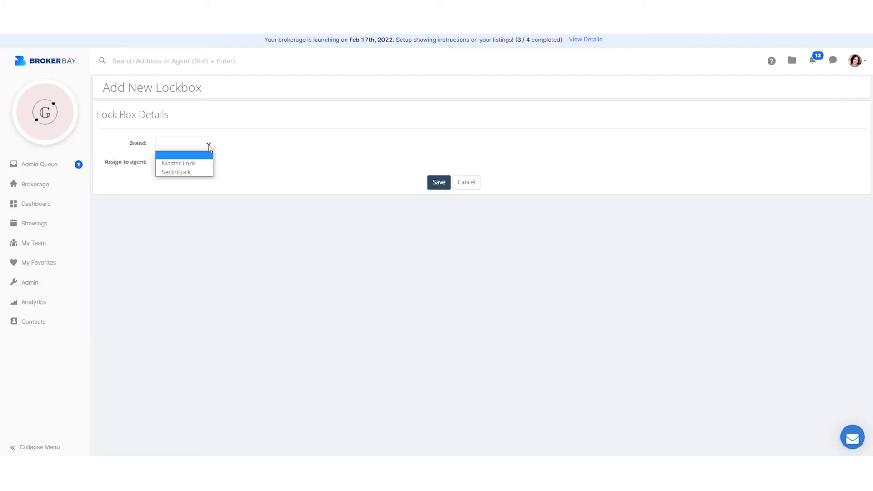
left_click(203, 167)
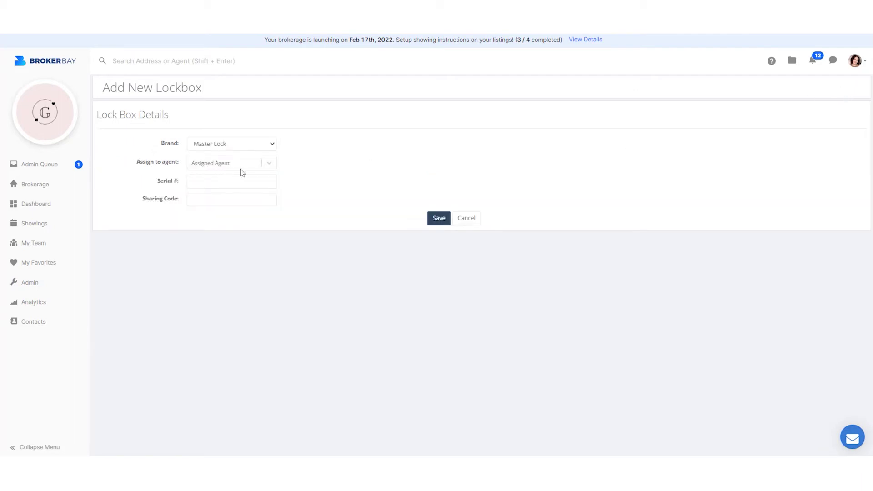
left_click(272, 167)
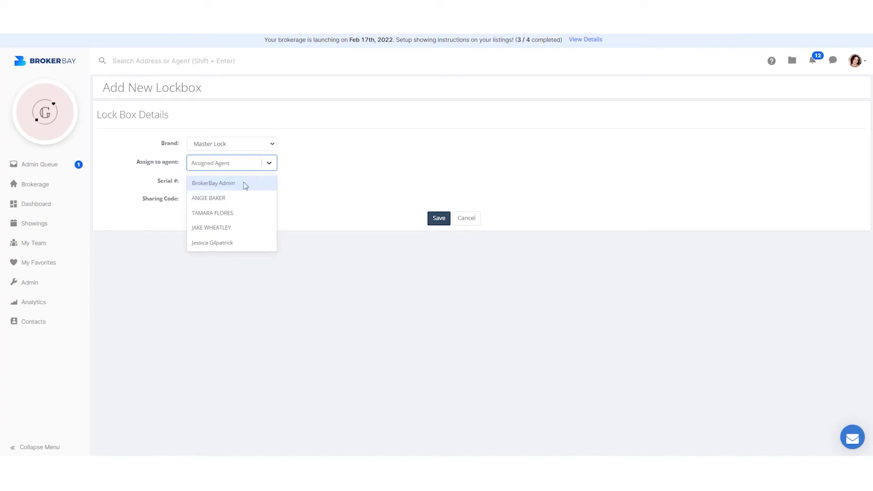
left_click(214, 247)
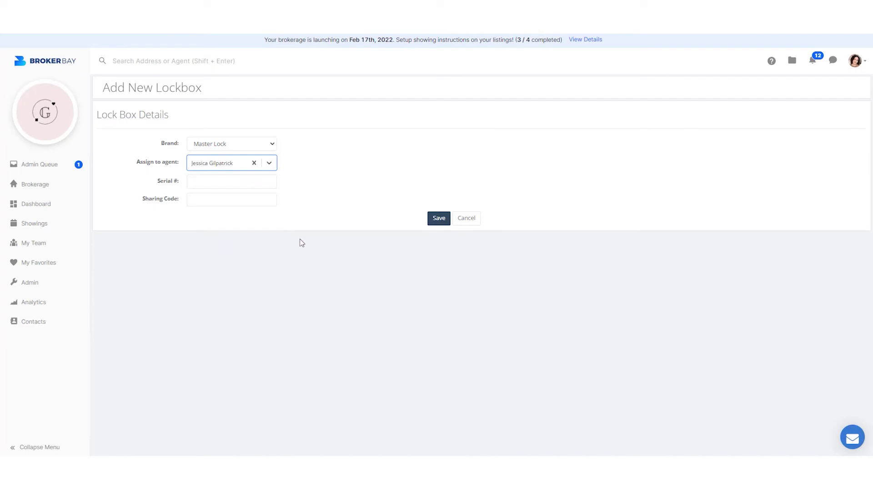
left_click(245, 179)
left_click(205, 199)
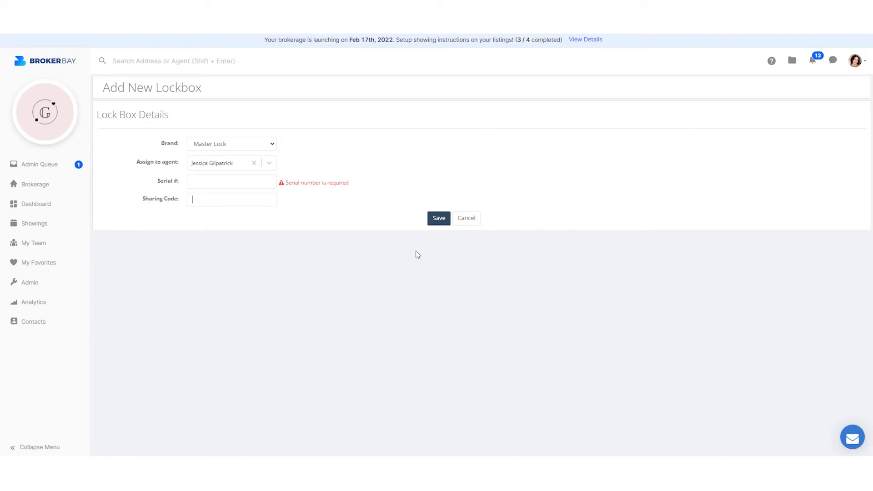
left_click(438, 220)
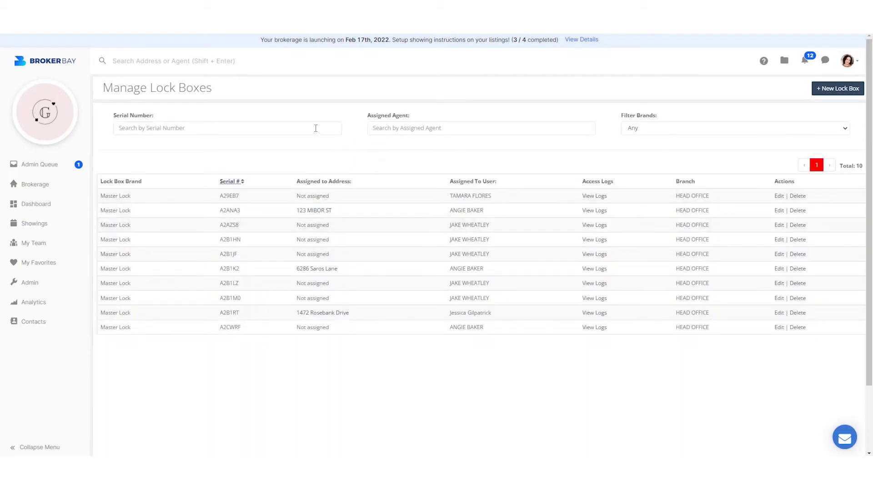
Look at the assigned-agent search and the brand filter for the lock box list.
left_click(395, 128)
left_click(835, 131)
left_click(833, 150)
Reassign lock box A2AZS8 to a different agent and save the change.
left_click(779, 225)
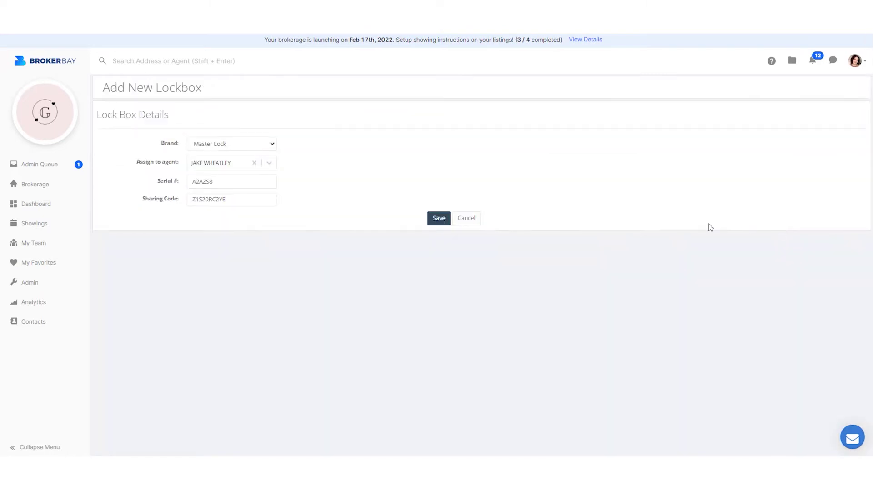
left_click(270, 164)
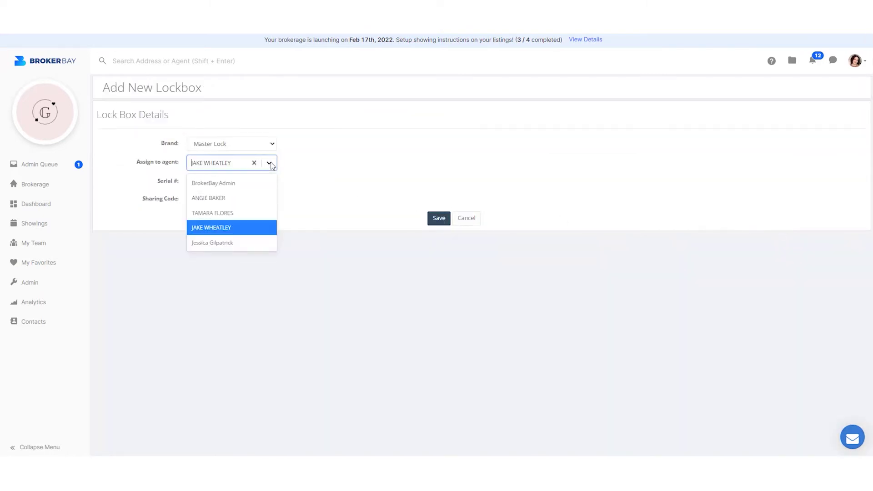
left_click(250, 242)
left_click(439, 219)
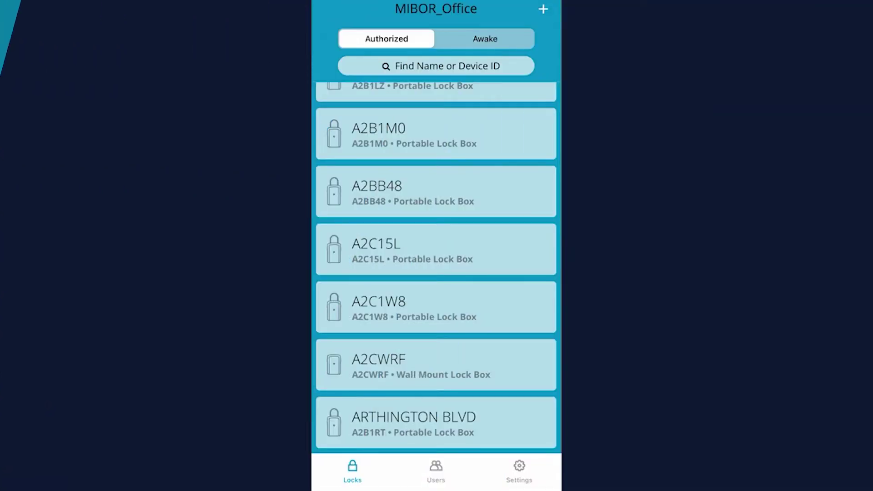
Switch to the lock app and set the ARTHINGTON BLVD lock's auto-relock delay to 11 seconds, saving it.
left_click(436, 422)
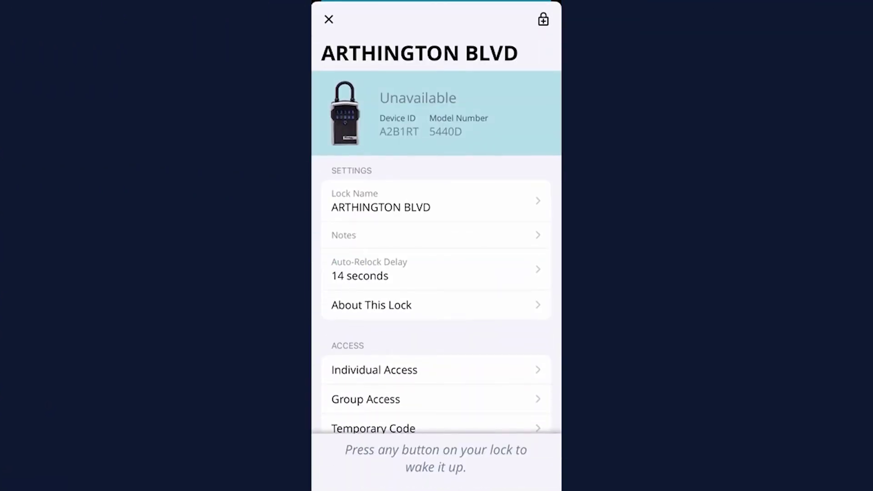
scroll(435, 227, "down", 3)
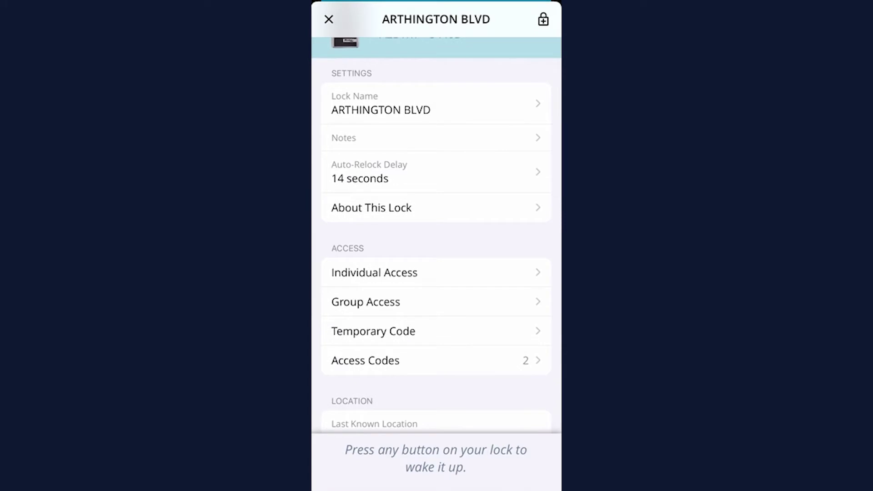
left_click(435, 172)
mouse_move(382, 129)
left_mouse_down()
mouse_move(450, 129)
mouse_move(374, 129)
left_mouse_up()
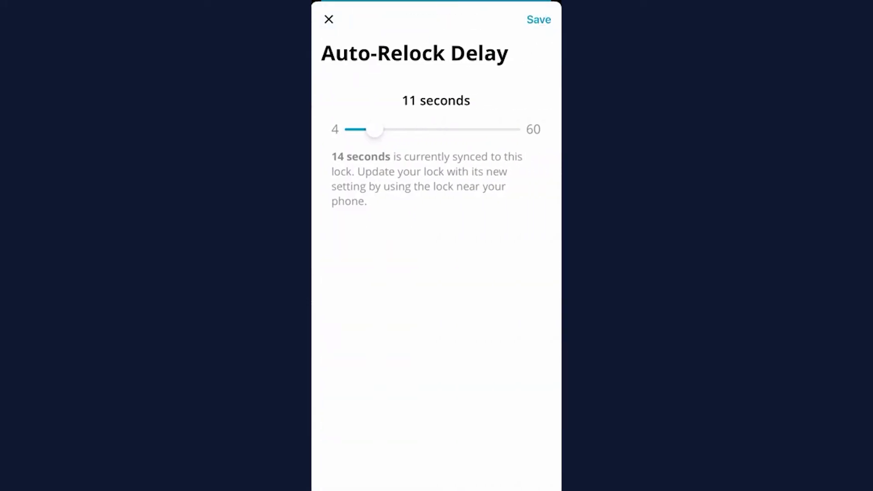
left_click(539, 20)
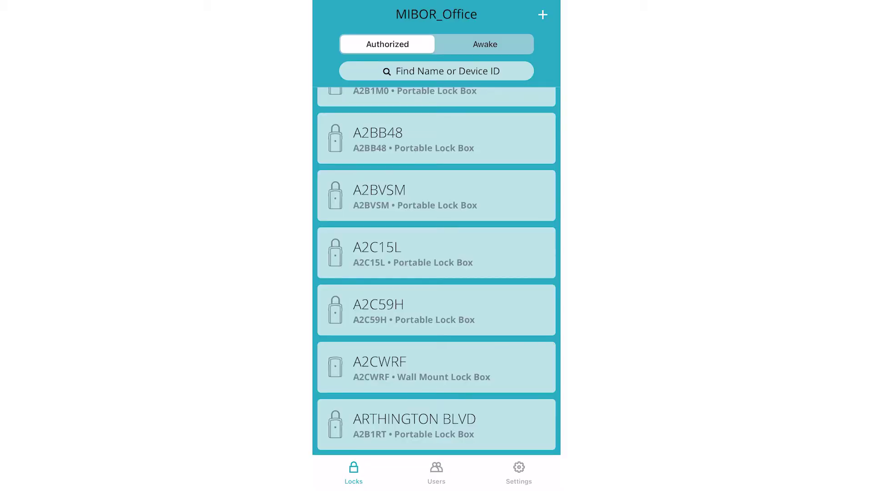
Open the list of access codes for the ARTHINGTON BLVD lock.
left_click(436, 424)
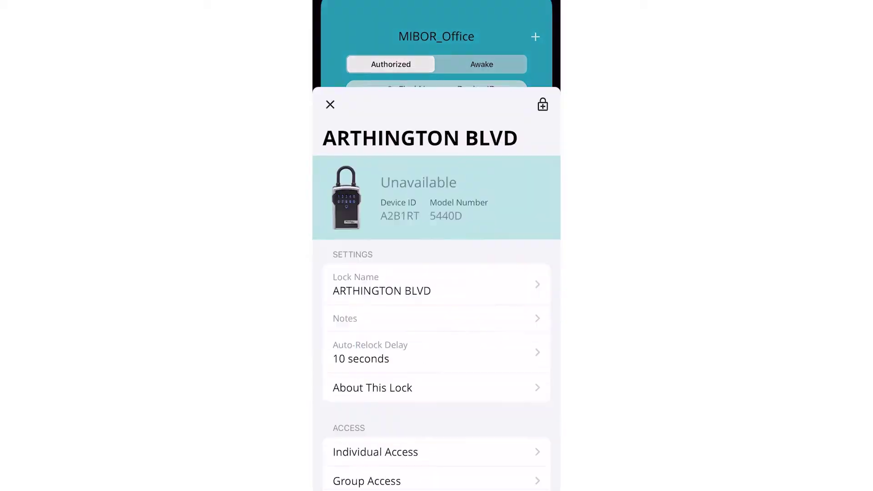
scroll(437, 273, "down", 3)
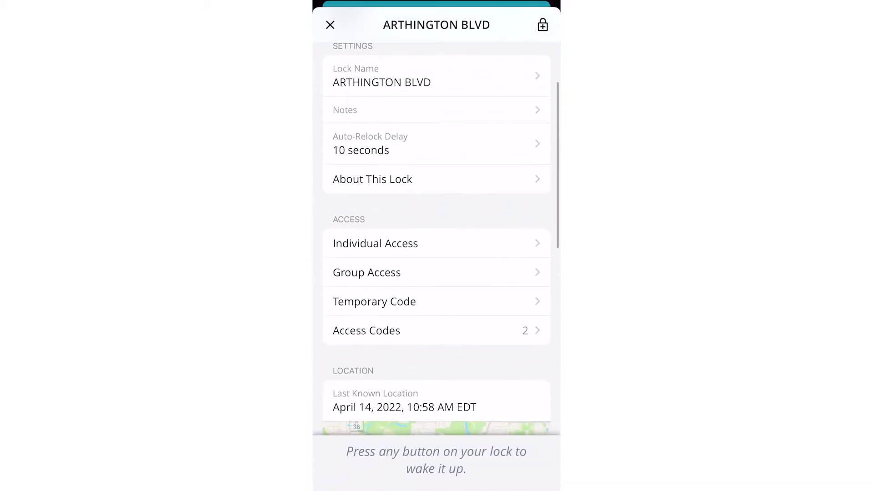
left_click(409, 330)
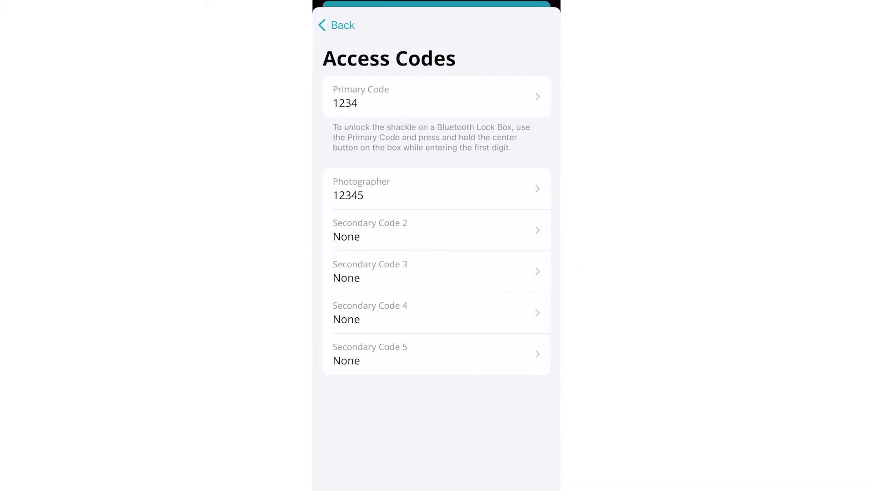